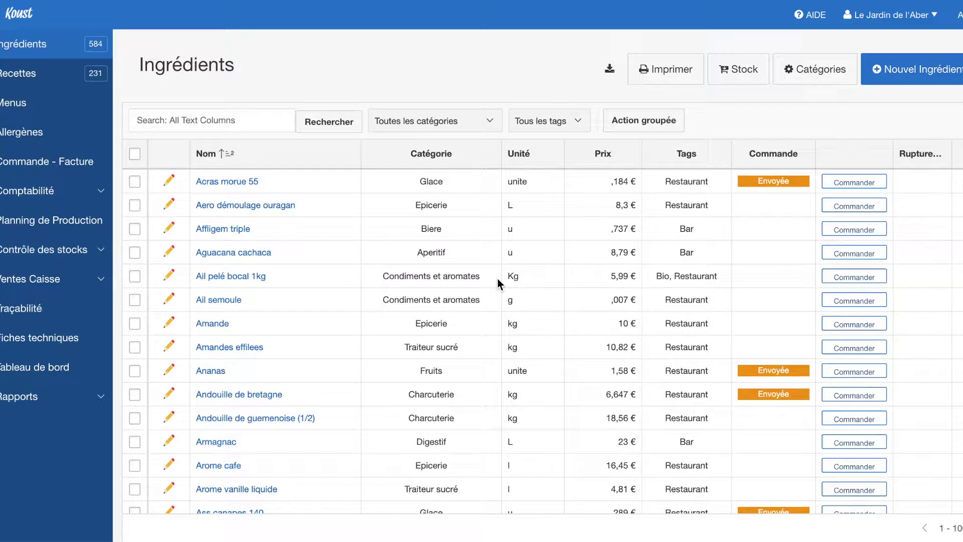
{"action": "left_click", "coordinate": [135, 277]}
{"action": "left_click", "coordinate": [136, 300]}
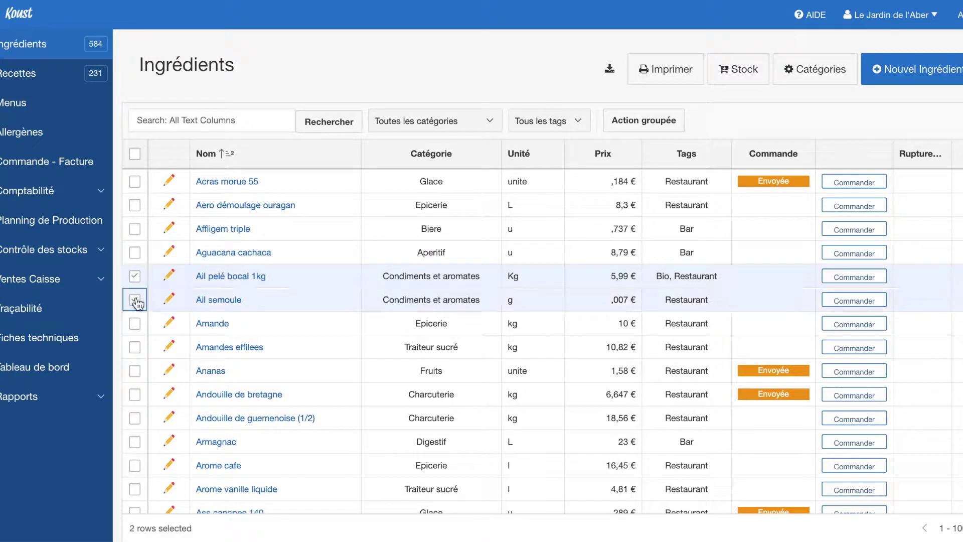
{"action": "left_click", "coordinate": [136, 328]}
{"action": "left_click", "coordinate": [134, 367]}
{"action": "left_click", "coordinate": [135, 352]}
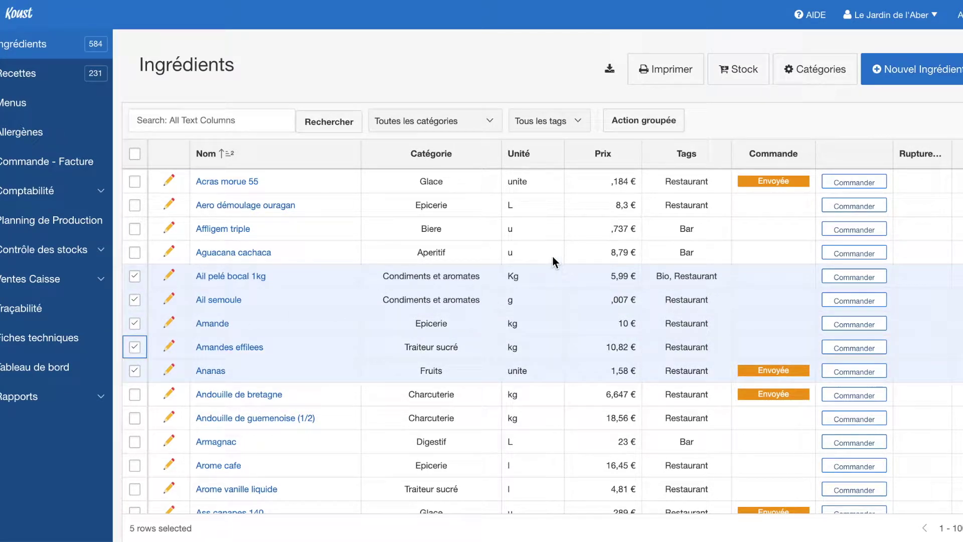
{"action": "left_click", "coordinate": [135, 154]}
{"action": "left_click", "coordinate": [135, 154]}
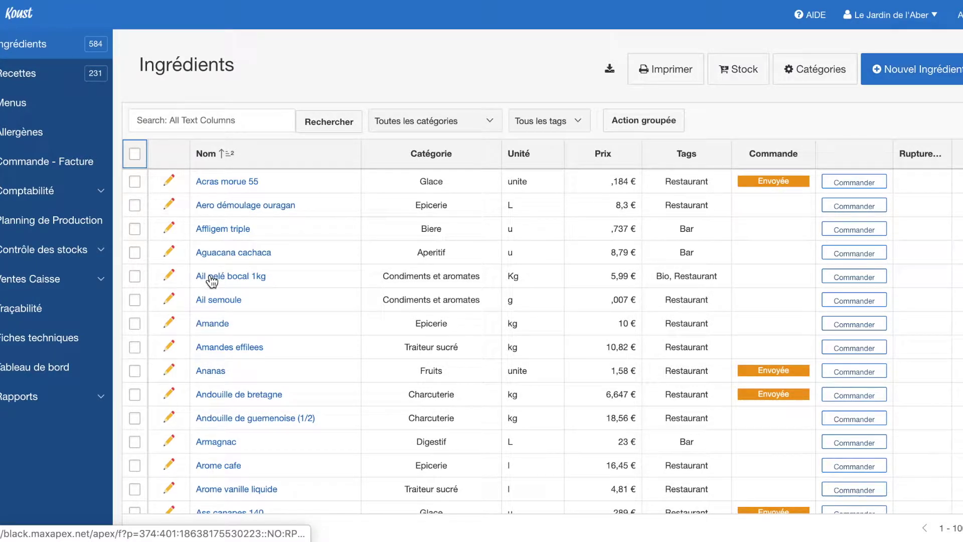
- Delete the ingredient Ail pelé bocal 1kg from the ingredient list and confirm the deletion
{"action": "left_click", "coordinate": [959, 277]}
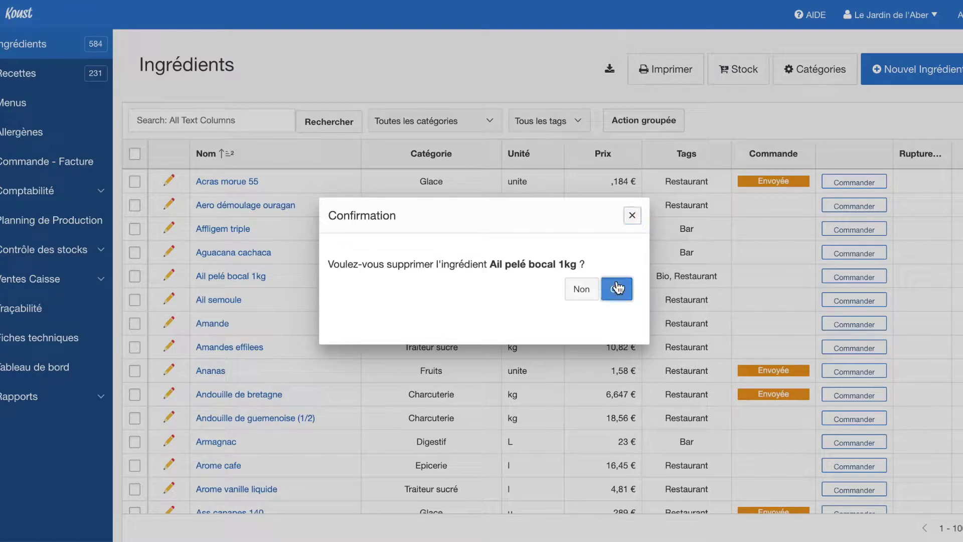
{"action": "left_click", "coordinate": [617, 287]}
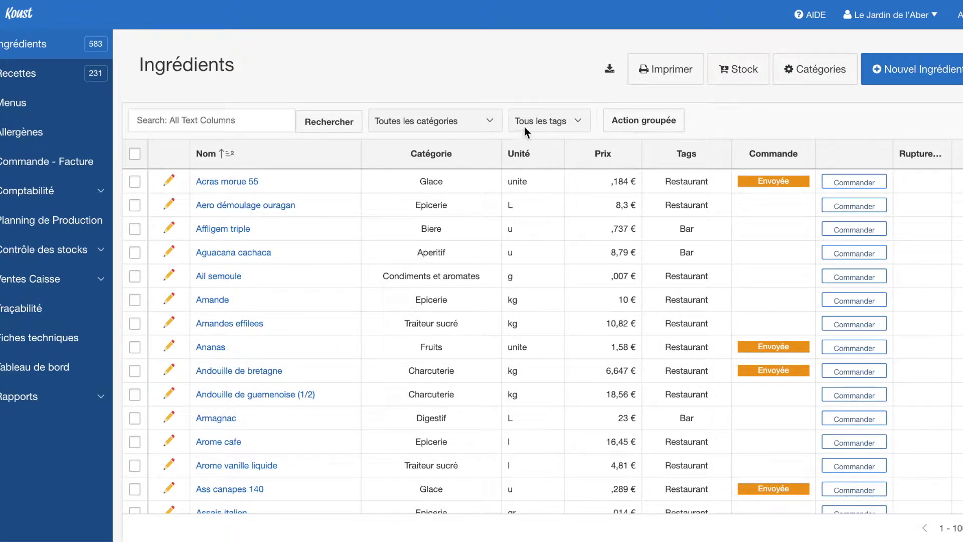
- Restore the deleted ingredient Ail pelé bocal 1kg with the grouped action "Activer des produits supprimés"
{"action": "left_click", "coordinate": [633, 125]}
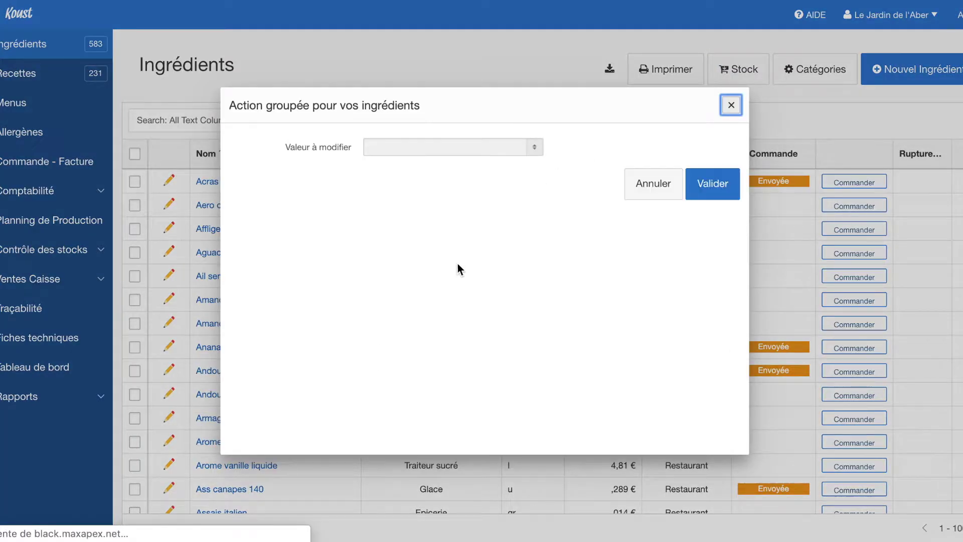
{"action": "left_click", "coordinate": [471, 140]}
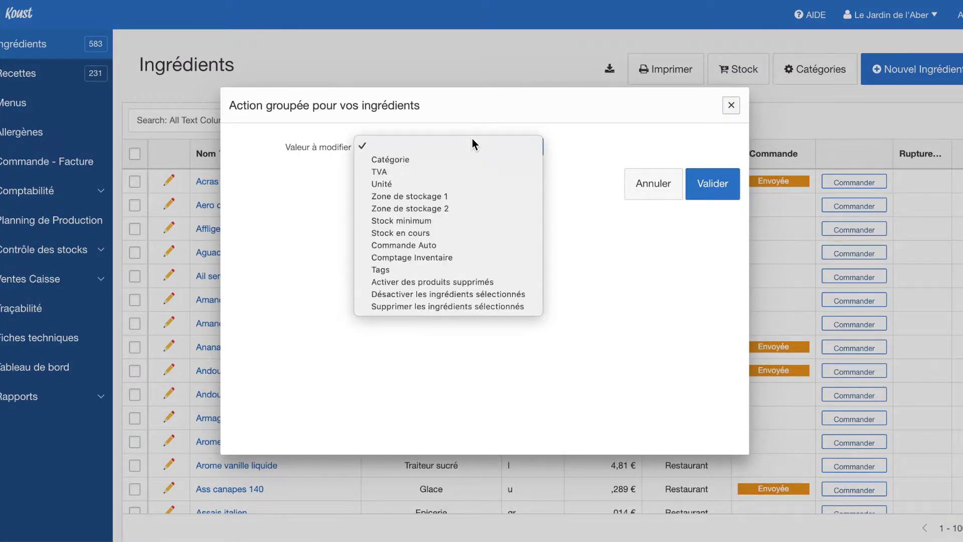
{"action": "left_click", "coordinate": [450, 280]}
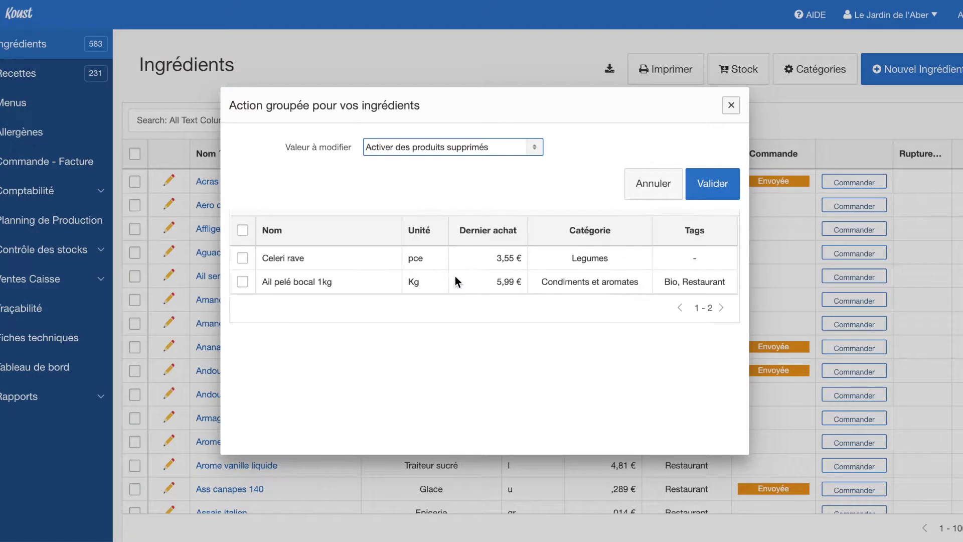
{"action": "left_click", "coordinate": [243, 281]}
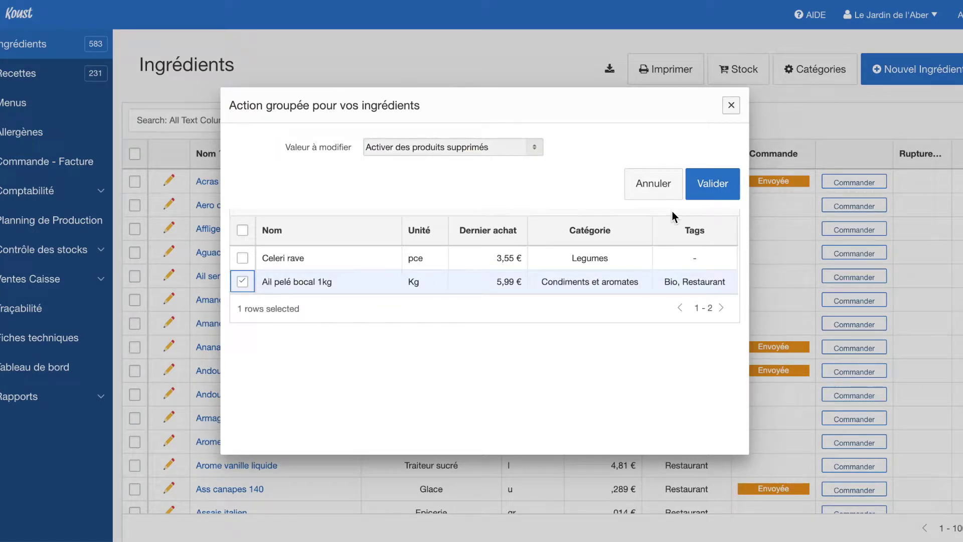
{"action": "left_click", "coordinate": [704, 193]}
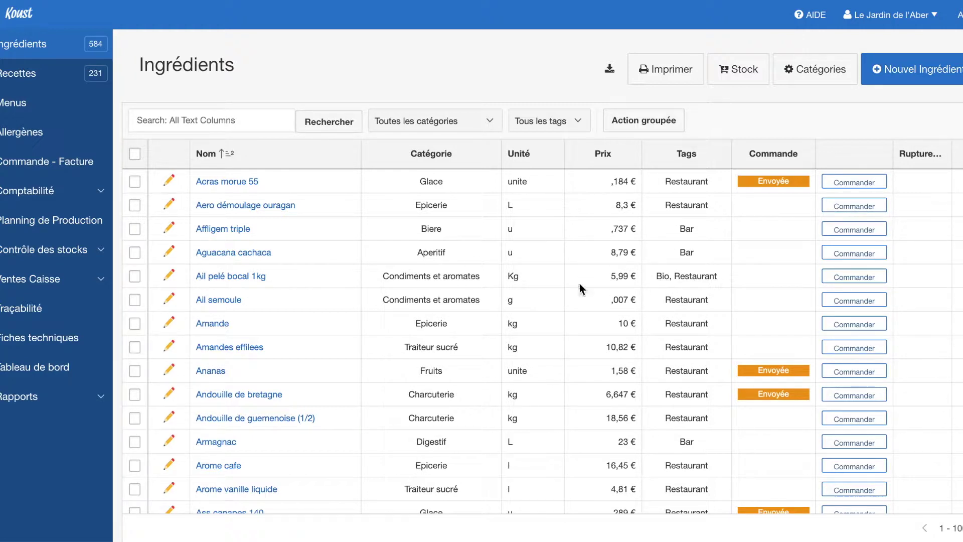
- Filter the ingredient list by the Bio and Restaurant tags, and remove the Bio filter
{"action": "left_click", "coordinate": [563, 125]}
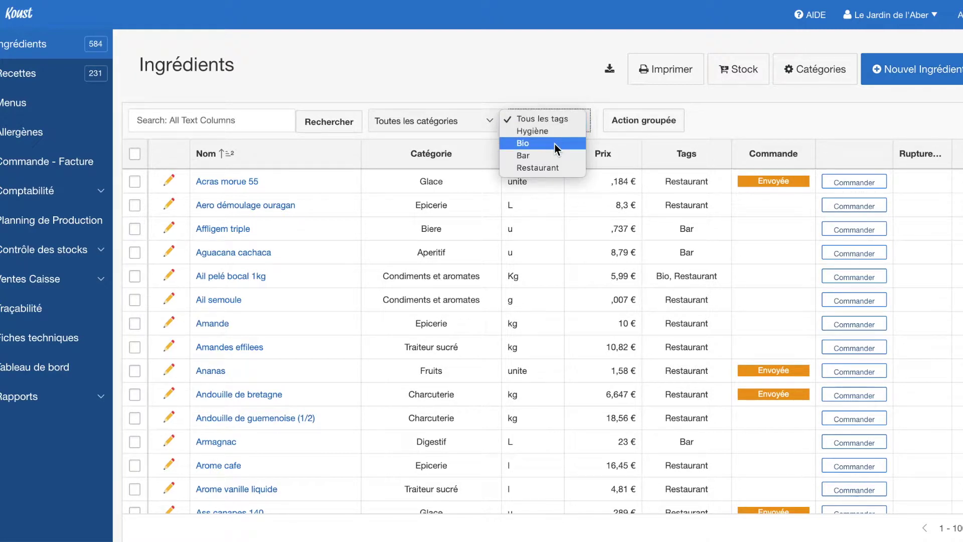
{"action": "left_click", "coordinate": [555, 143]}
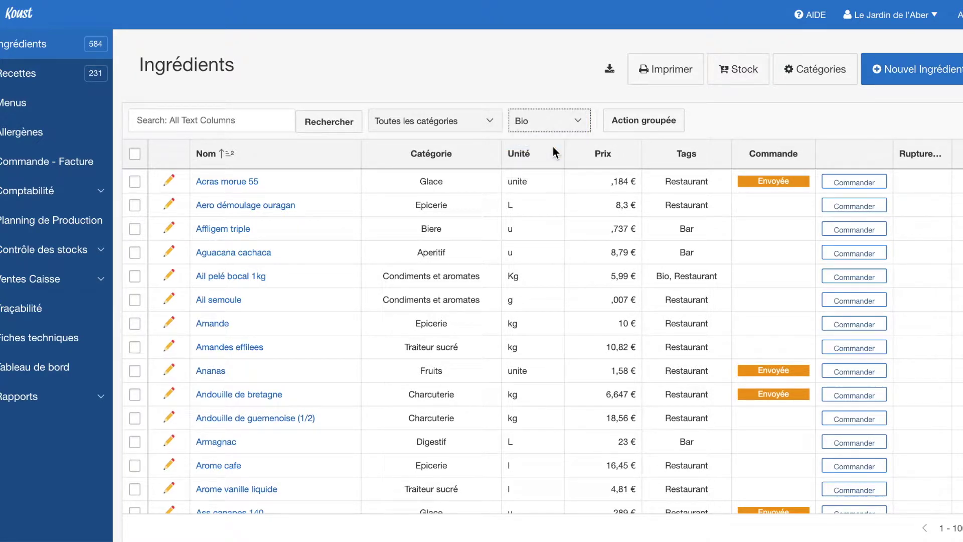
{"action": "left_click", "coordinate": [533, 127]}
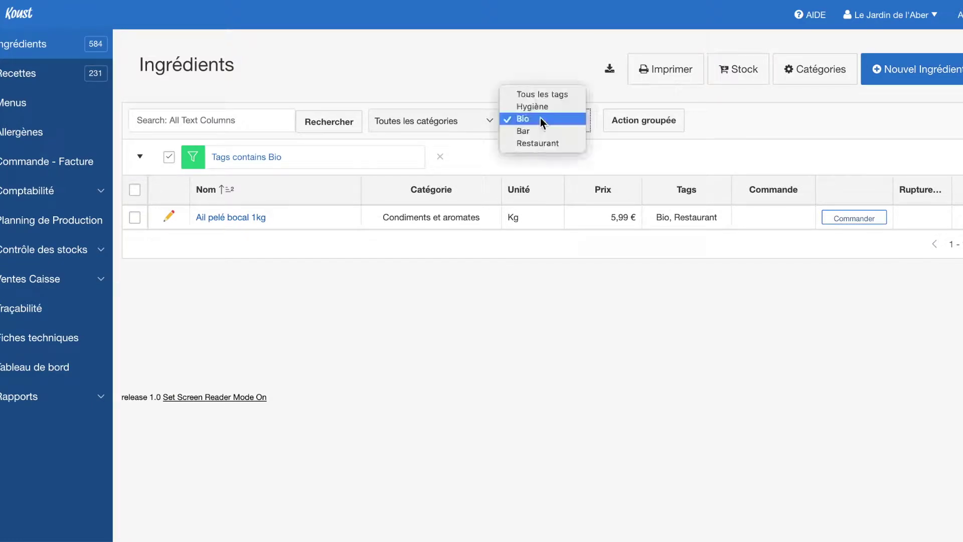
{"action": "left_click", "coordinate": [541, 143]}
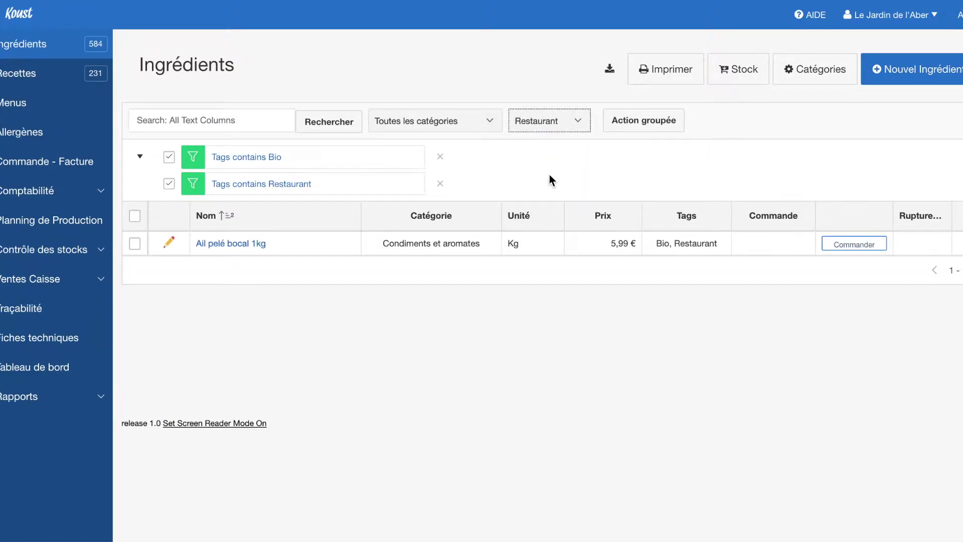
{"action": "left_click", "coordinate": [440, 157]}
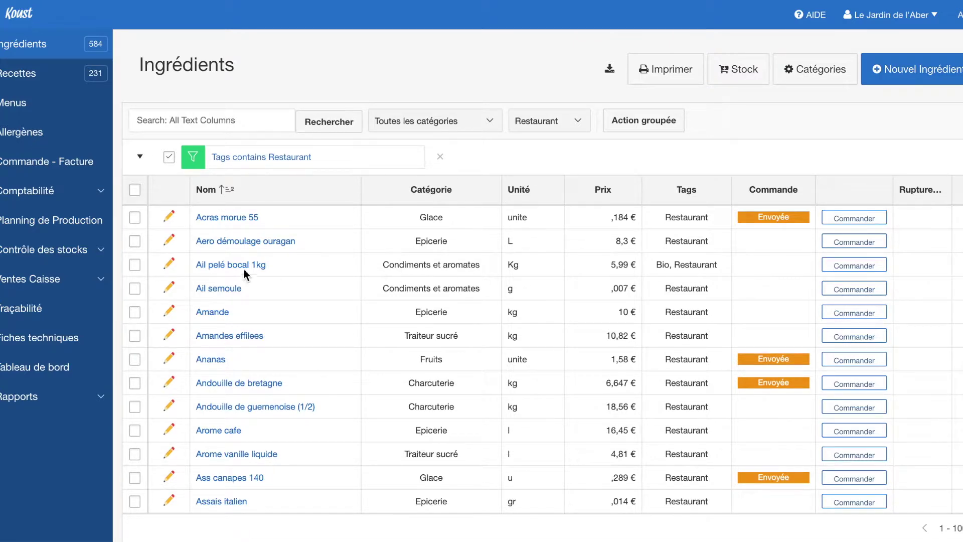
- Create a new tag named "Produit local" from the tags of the ingredient Ail pelé bocal 1kg
{"action": "left_click", "coordinate": [219, 270]}
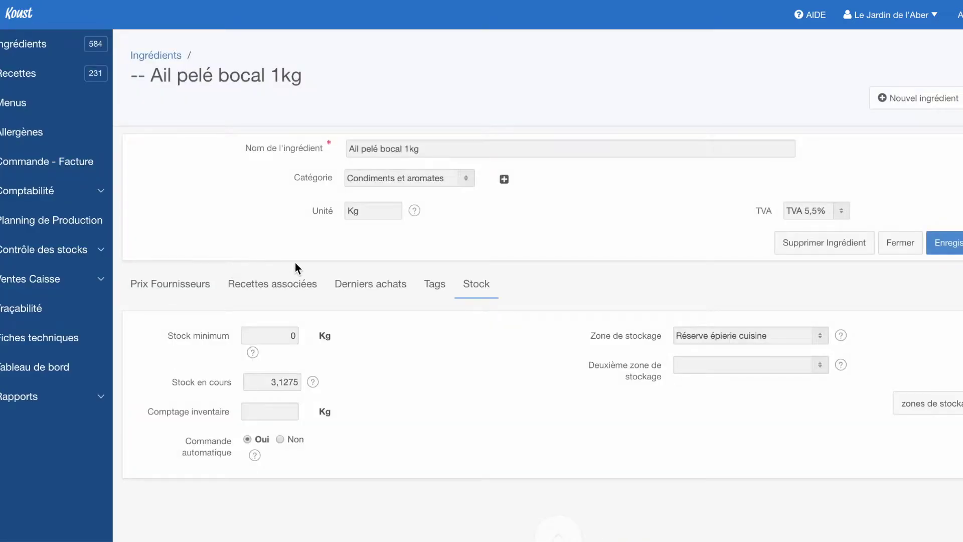
{"action": "left_click", "coordinate": [442, 287]}
{"action": "left_click", "coordinate": [577, 364]}
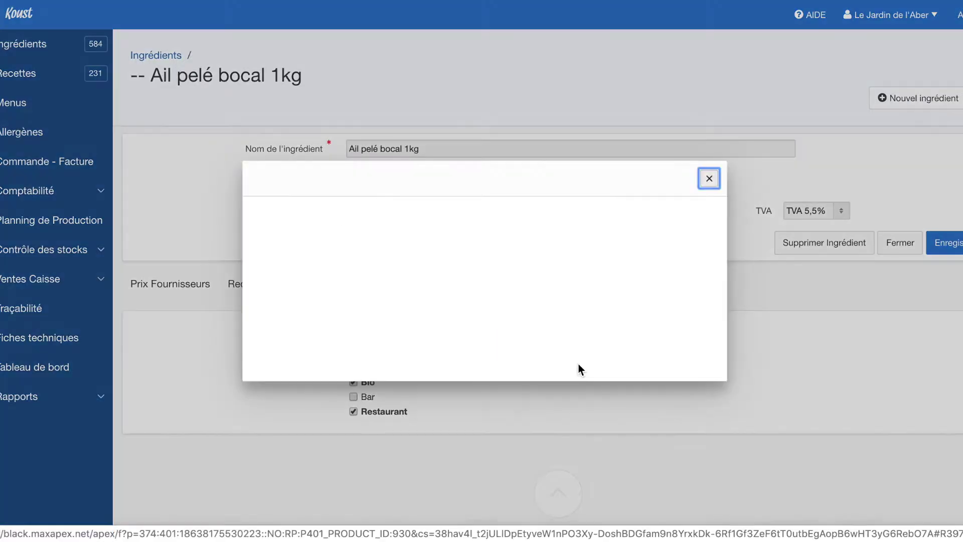
{"action": "left_click", "coordinate": [418, 230]}
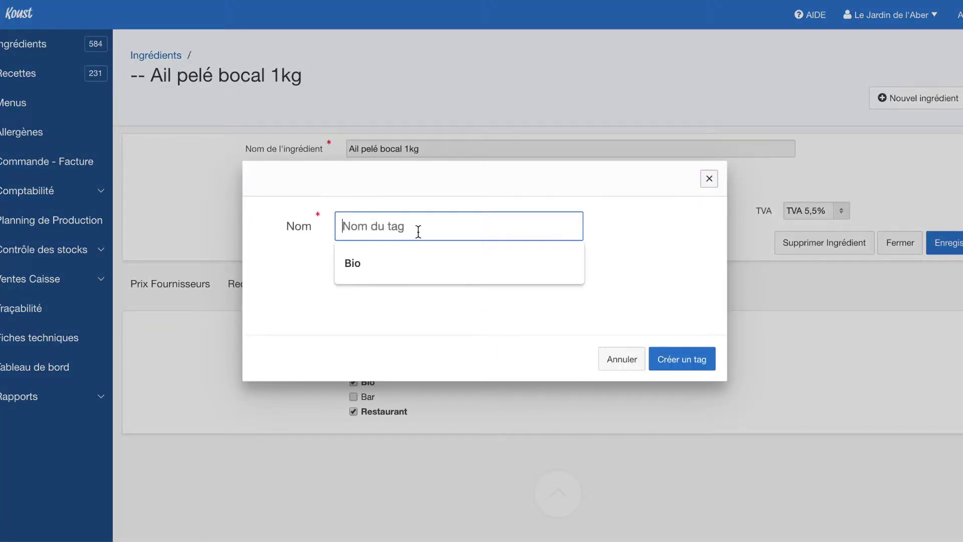
{"action": "type", "text": "Produ"}
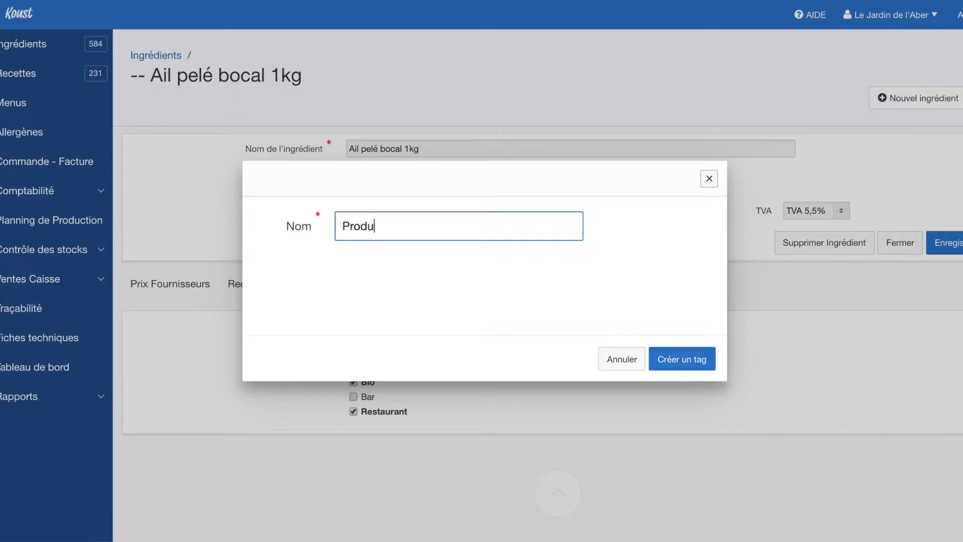
{"action": "type", "text": "it local"}
{"action": "left_click", "coordinate": [673, 359]}
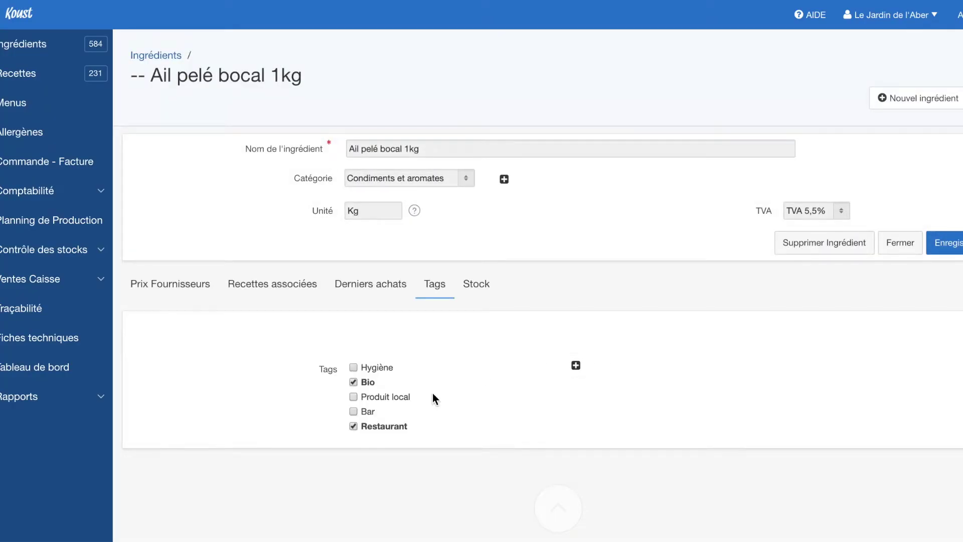
- Assign the Produit local tag to Ail pelé bocal 1kg, save the ingredient and return to the ingredient list
{"action": "left_click", "coordinate": [354, 397]}
{"action": "left_click", "coordinate": [947, 244]}
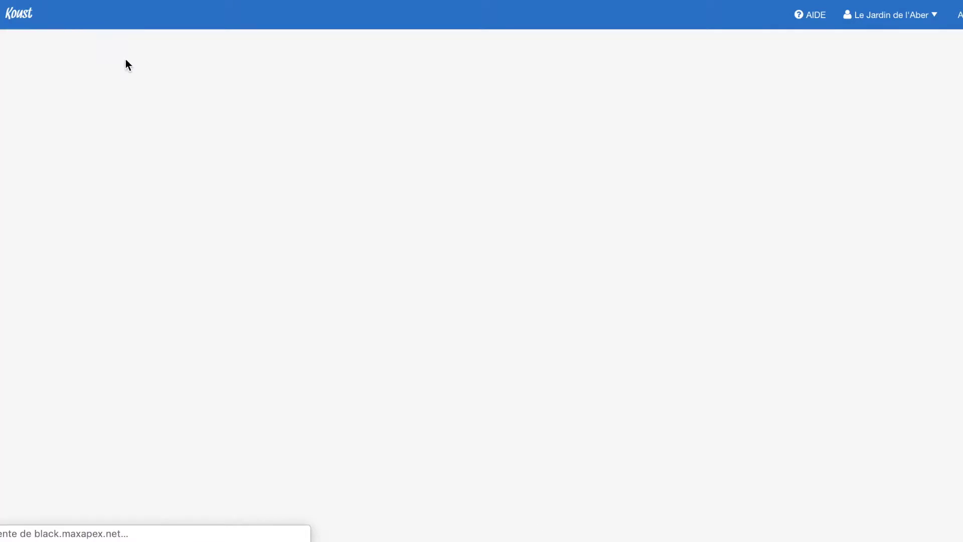
{"action": "left_click", "coordinate": [144, 59]}
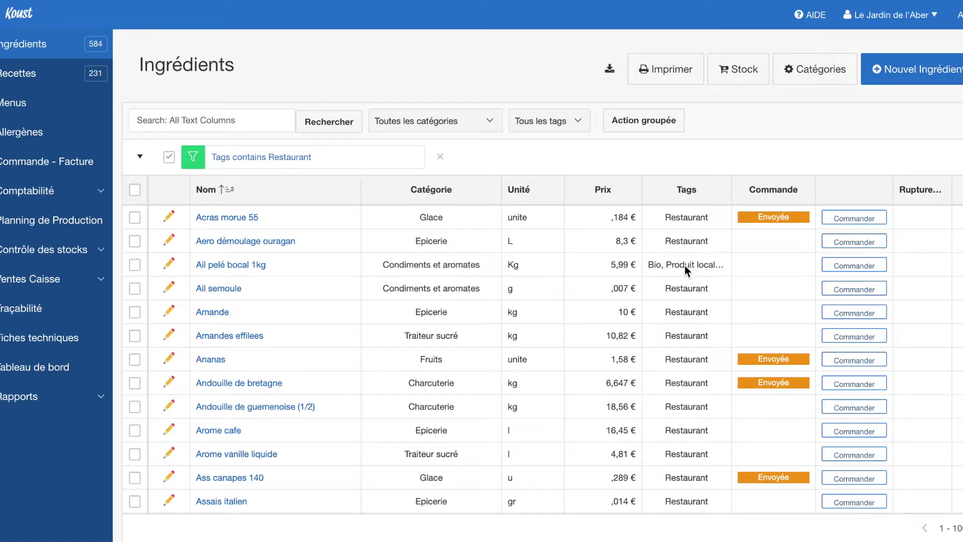
- Filter the ingredient list by the Produit local tag, and clear the Restaurant and Produit local filters
{"action": "left_click", "coordinate": [532, 128]}
{"action": "left_click", "coordinate": [541, 156]}
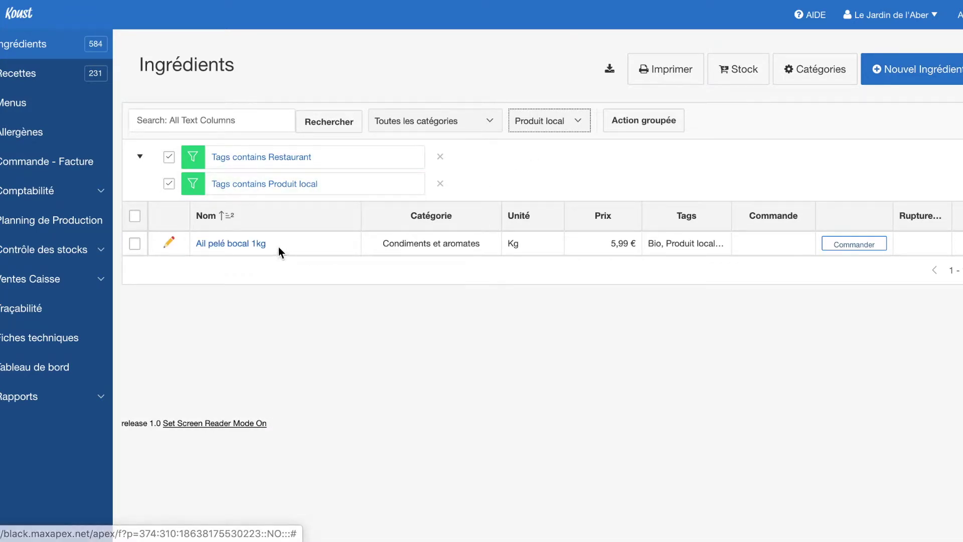
{"action": "left_click", "coordinate": [440, 157]}
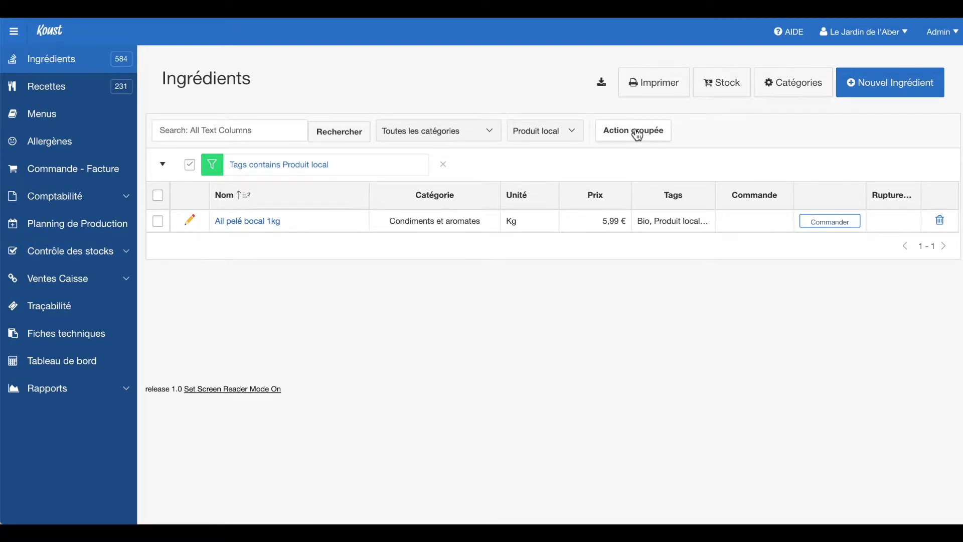
{"action": "left_click", "coordinate": [443, 165]}
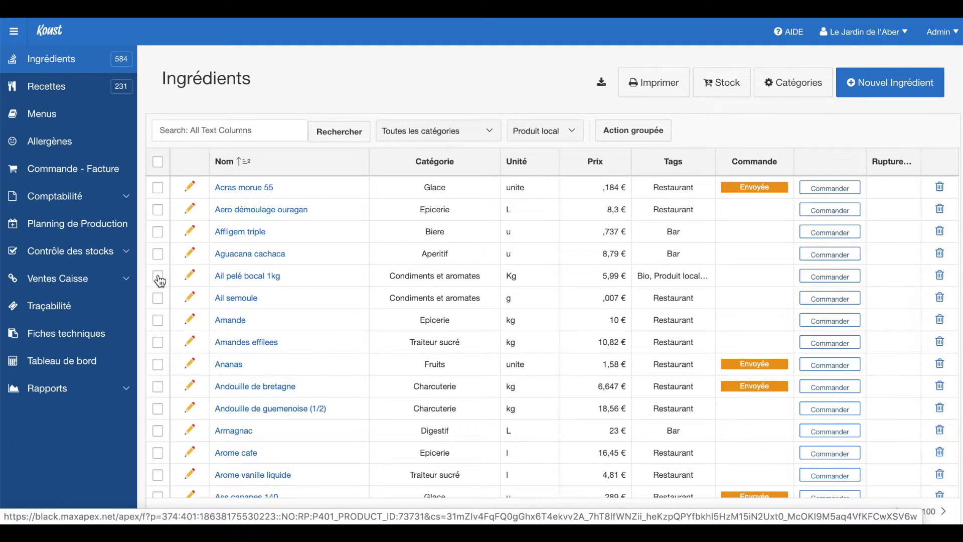
- Change the TVA rate of the ingredients Affligem triple and Armagnac together with a grouped action
{"action": "left_click", "coordinate": [156, 232]}
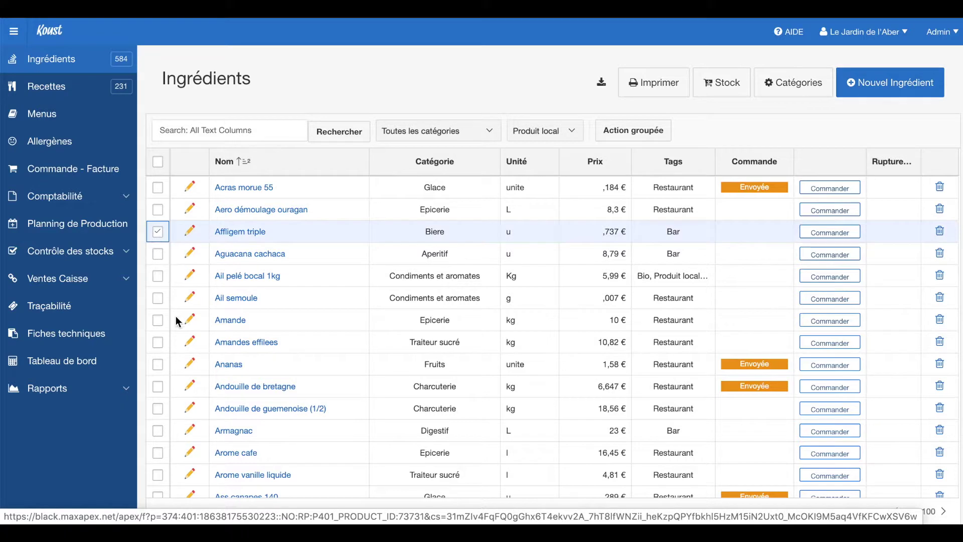
{"action": "left_click", "coordinate": [157, 430]}
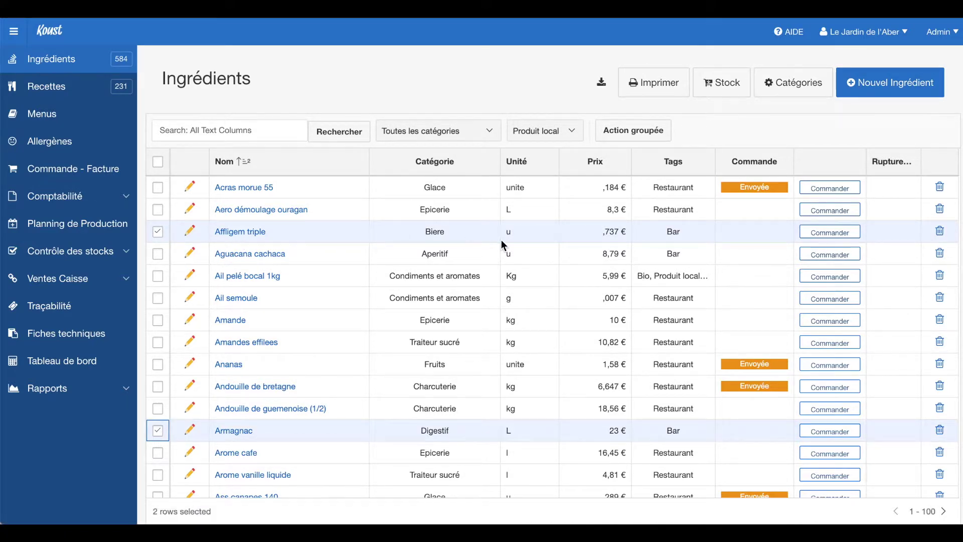
{"action": "left_click", "coordinate": [639, 136]}
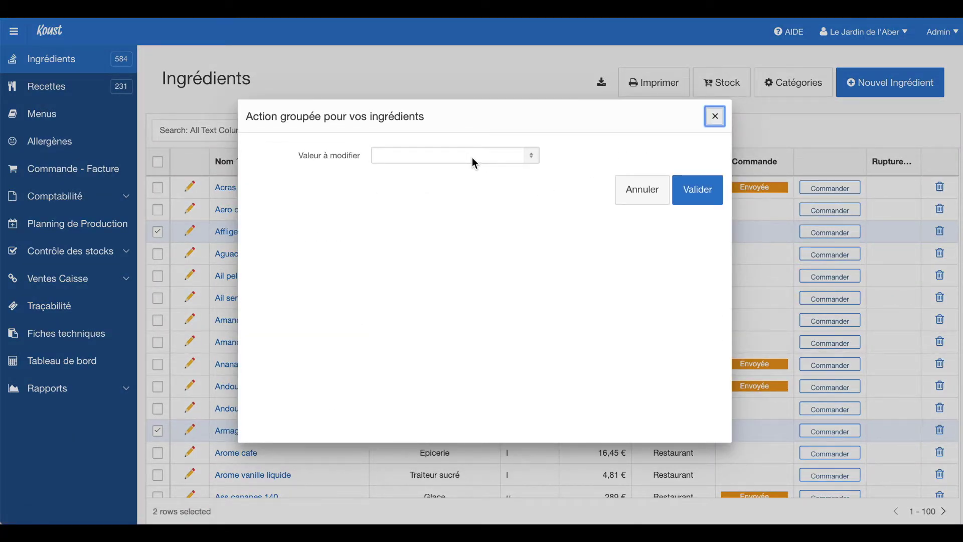
{"action": "left_click", "coordinate": [473, 161]}
{"action": "left_click", "coordinate": [461, 179]}
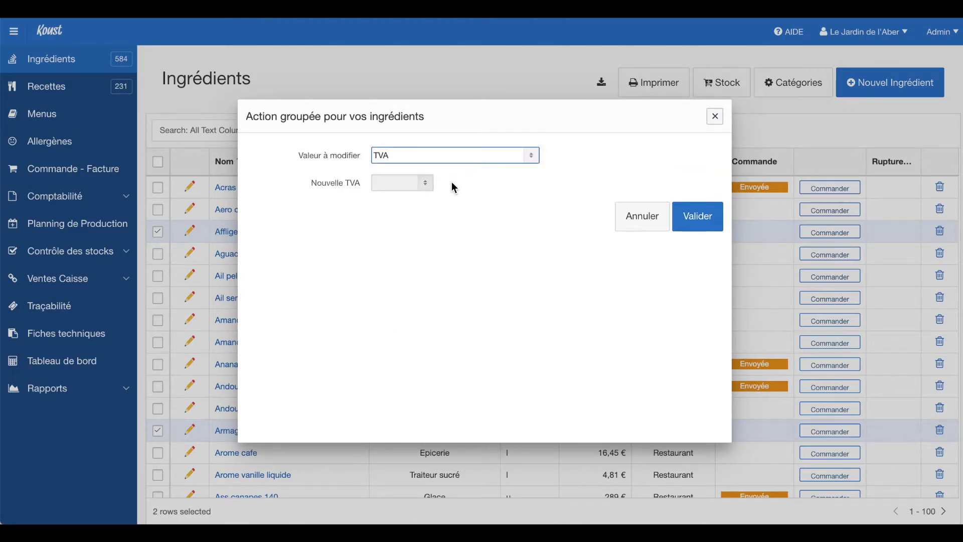
{"action": "left_click", "coordinate": [419, 183]}
{"action": "left_click", "coordinate": [408, 218]}
{"action": "left_click", "coordinate": [696, 220]}
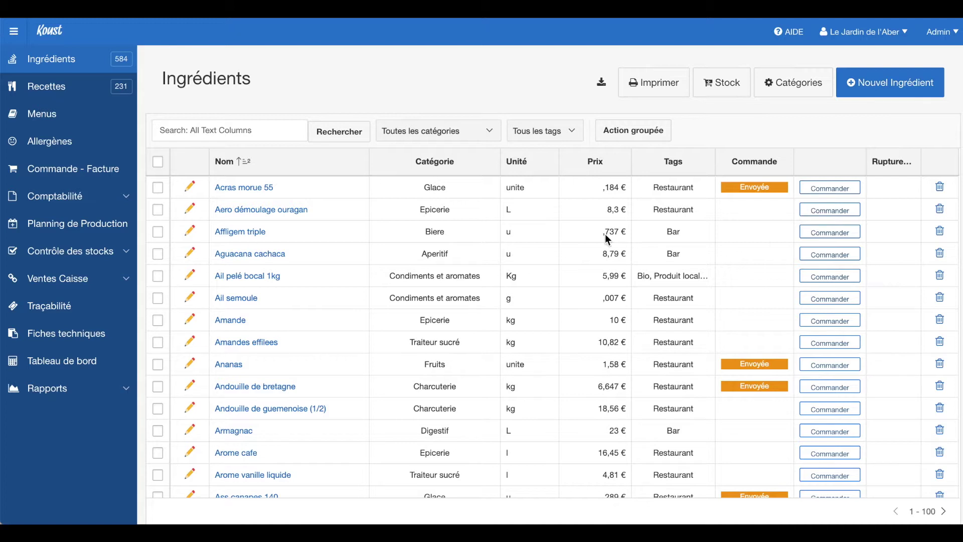
- Try selecting all listed ingredients at once and several individually, from Aero démoulage ouragan to Amandes effilees, and clear the whole selection
{"action": "left_click", "coordinate": [159, 162]}
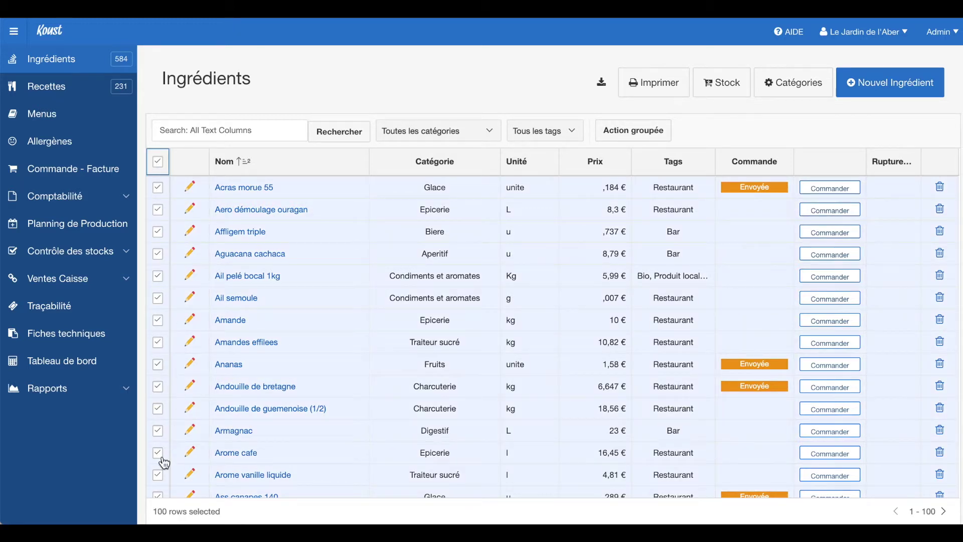
{"action": "left_click", "coordinate": [158, 163]}
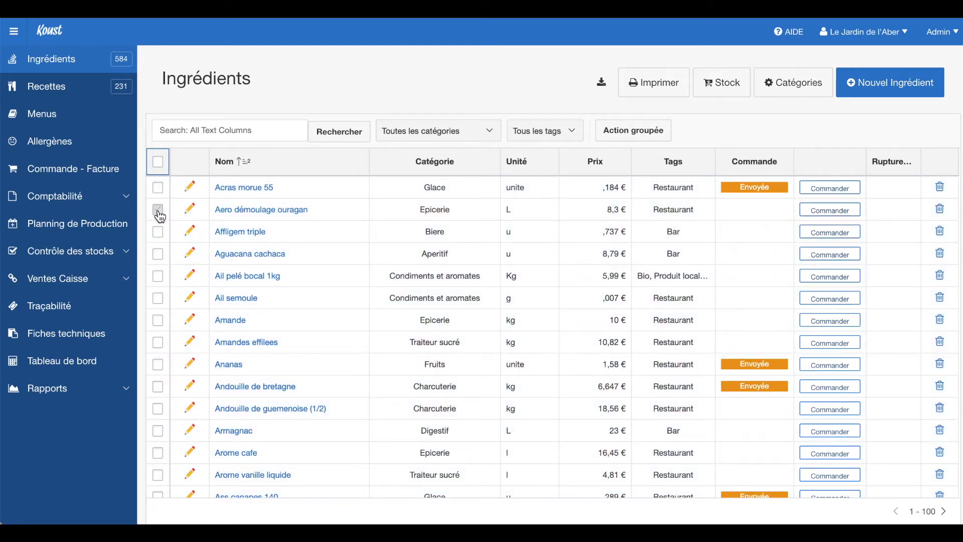
{"action": "left_click", "coordinate": [158, 210]}
{"action": "left_click", "coordinate": [158, 232]}
{"action": "left_click", "coordinate": [158, 254]}
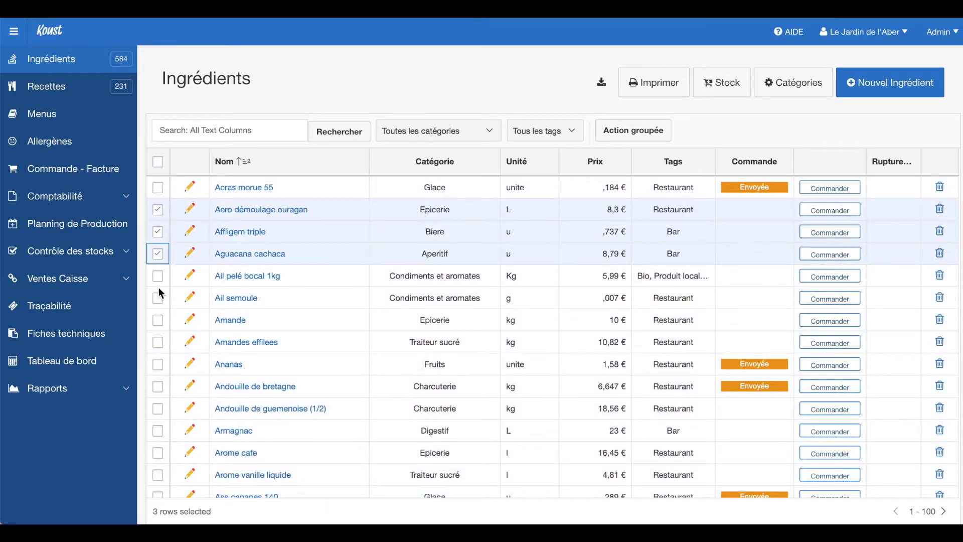
{"action": "left_click", "coordinate": [158, 298]}
{"action": "left_click", "coordinate": [157, 320]}
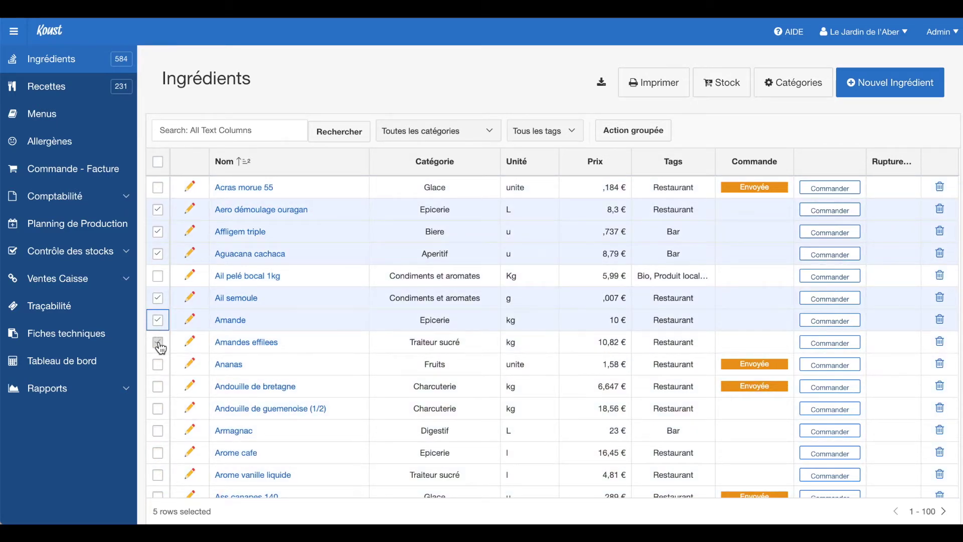
{"action": "left_click", "coordinate": [158, 342]}
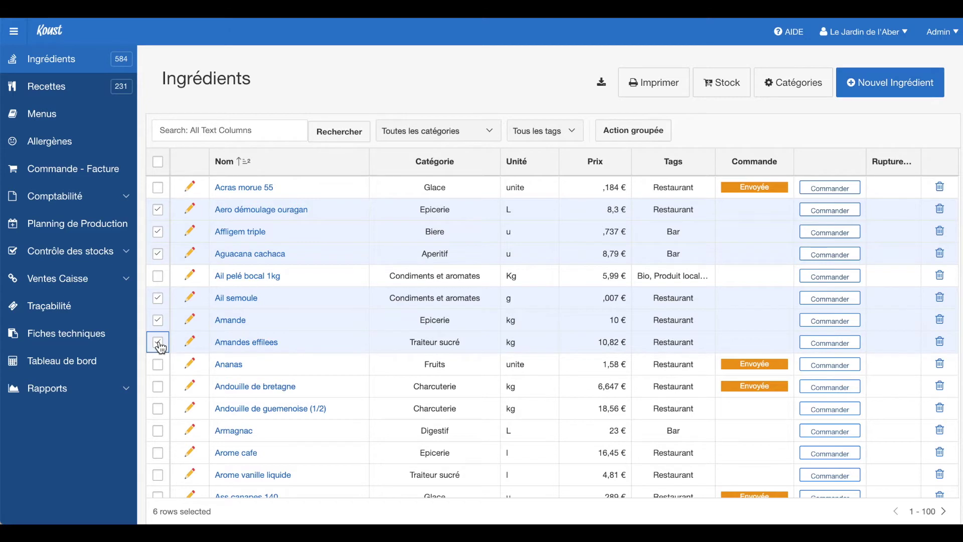
{"action": "left_click", "coordinate": [157, 162]}
{"action": "left_click", "coordinate": [157, 162]}
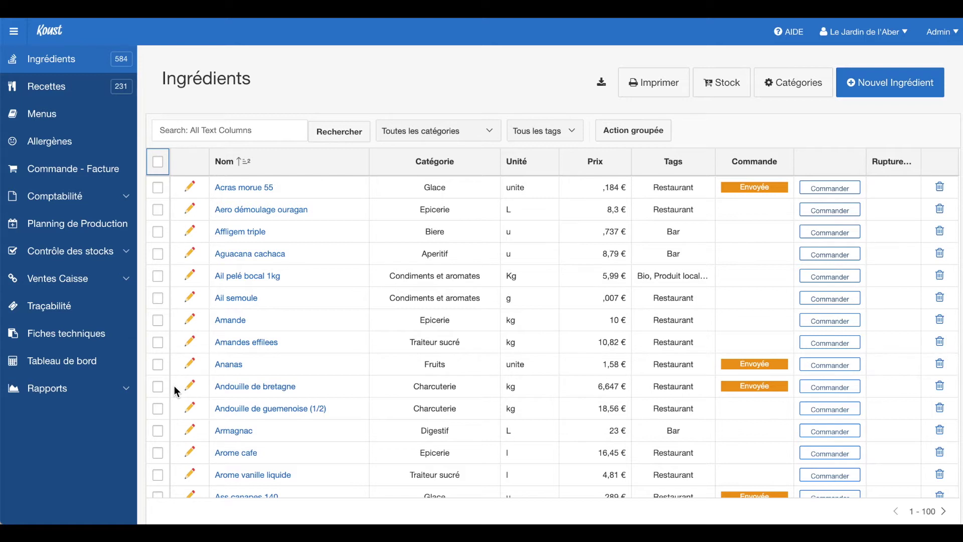
- Set Zone de stockage 1 of the ingredients Amande and Ananas to Office carte with a grouped action
{"action": "left_click", "coordinate": [158, 387]}
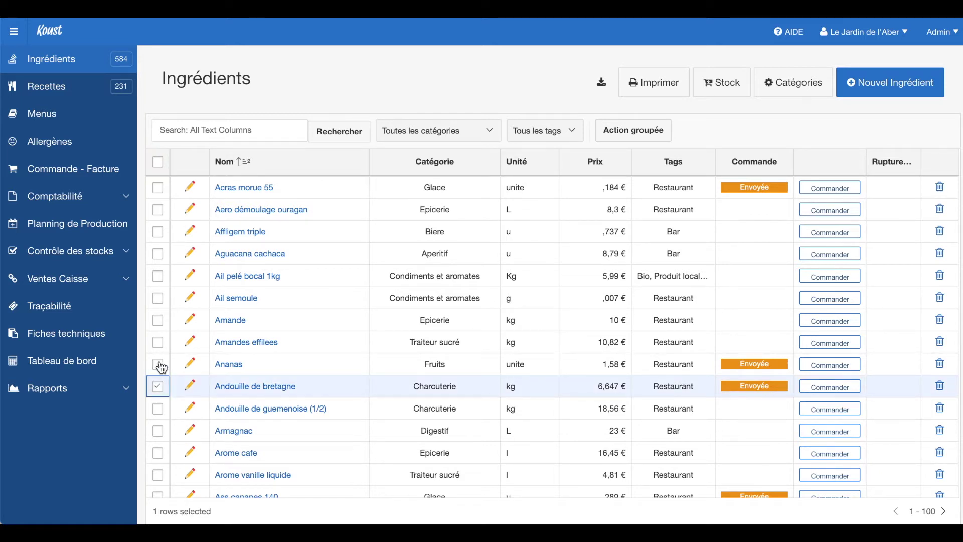
{"action": "left_click", "coordinate": [158, 365]}
{"action": "left_click", "coordinate": [159, 393]}
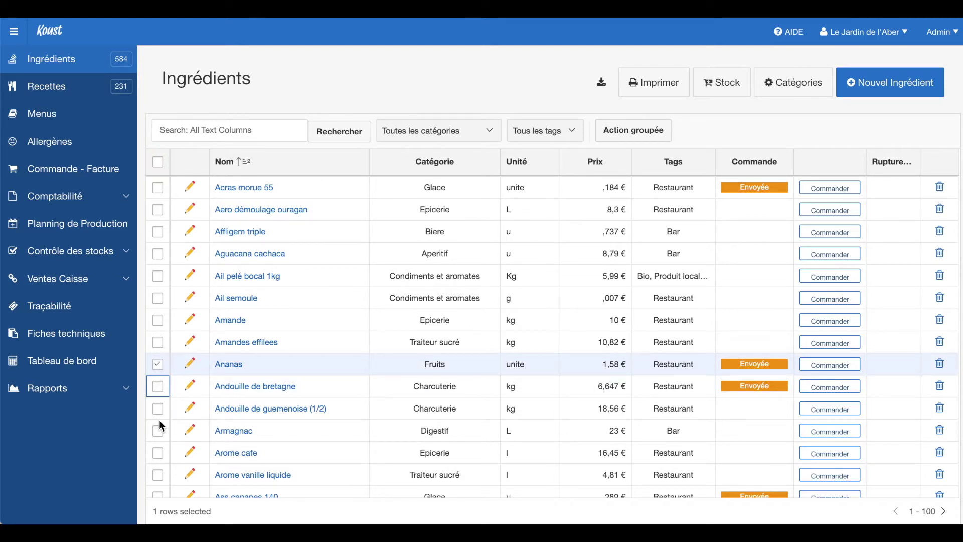
{"action": "left_click", "coordinate": [157, 326]}
{"action": "left_click", "coordinate": [654, 133]}
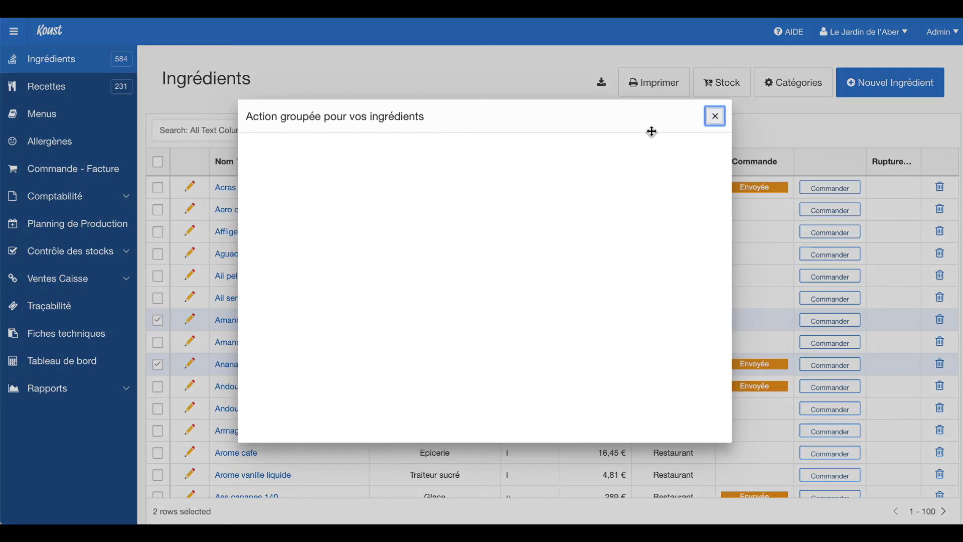
{"action": "left_click", "coordinate": [462, 156]}
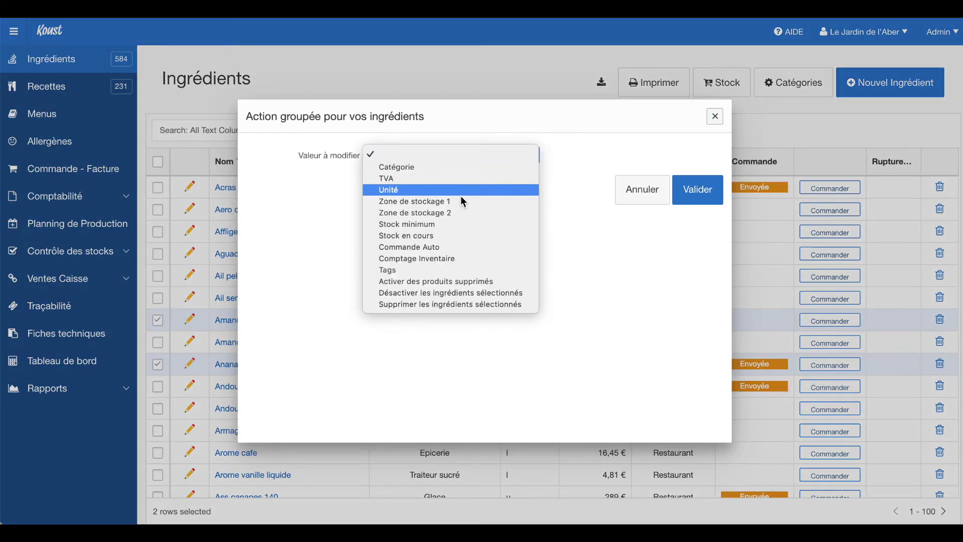
{"action": "left_click", "coordinate": [460, 199]}
{"action": "left_click", "coordinate": [483, 184]}
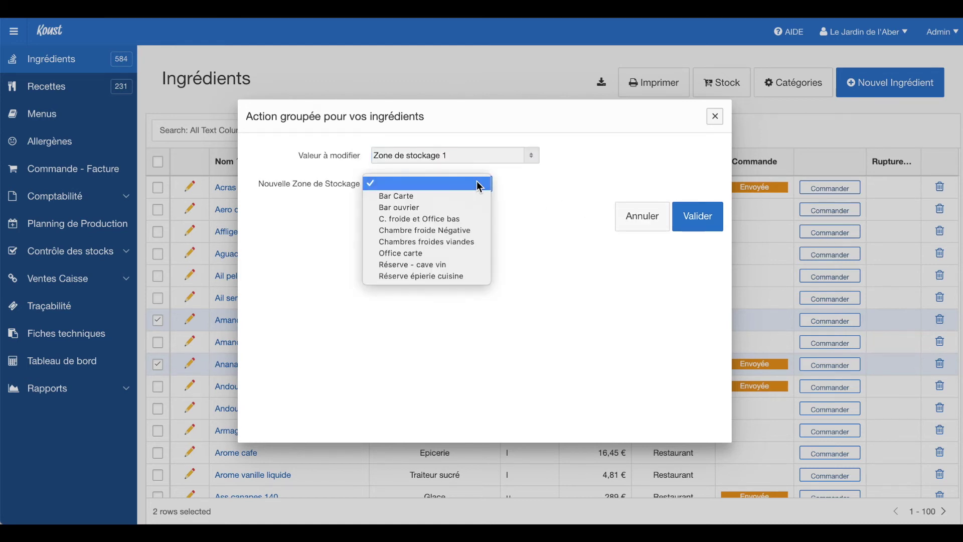
{"action": "left_click", "coordinate": [438, 253]}
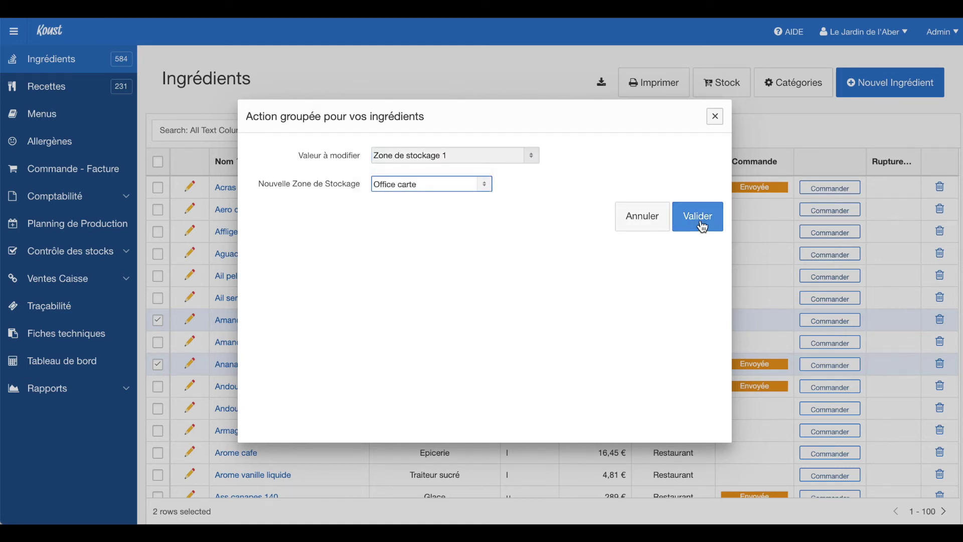
{"action": "left_click", "coordinate": [708, 223]}
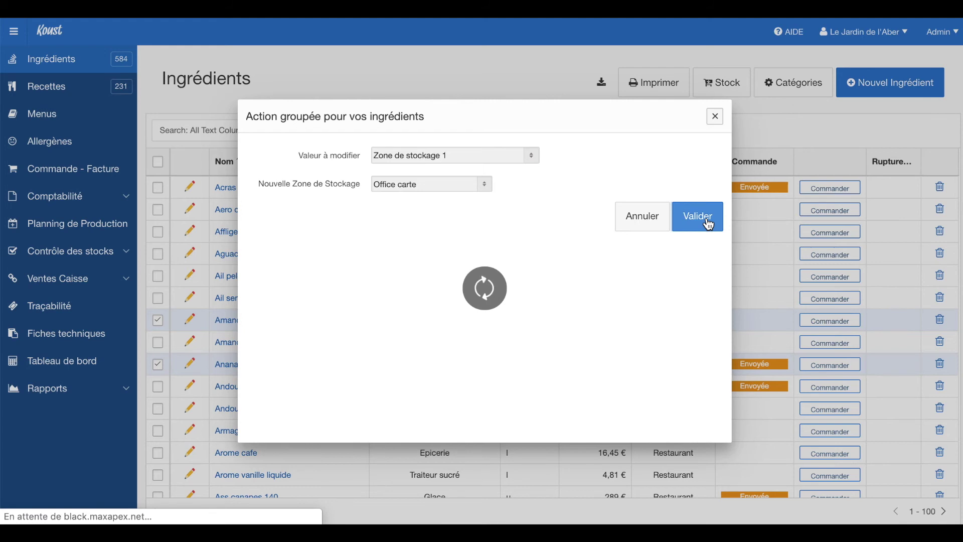